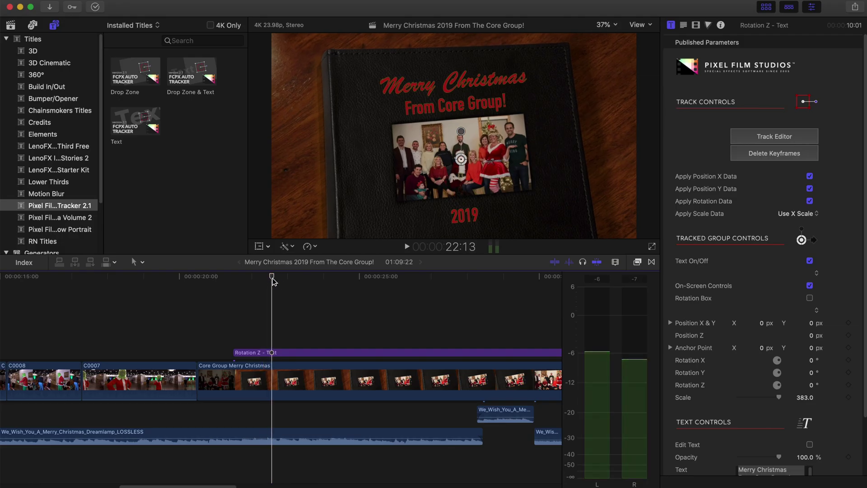
drag(306, 286, 562, 334)
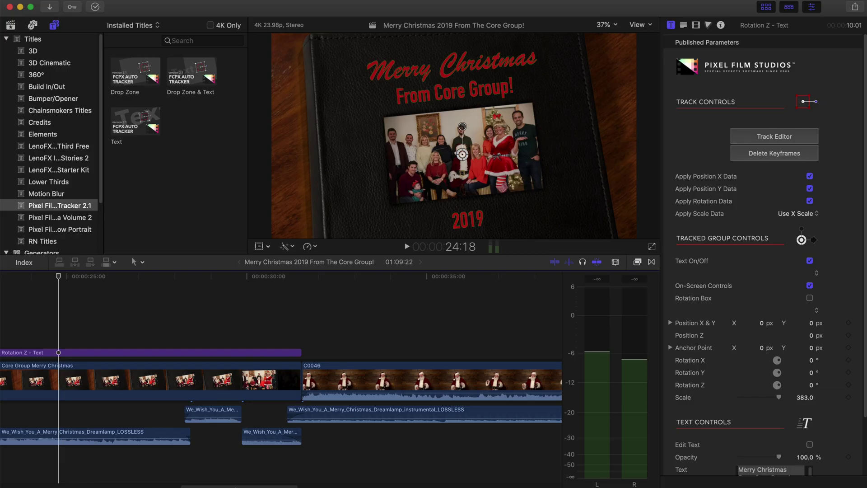
scroll(192, 481, left, 10)
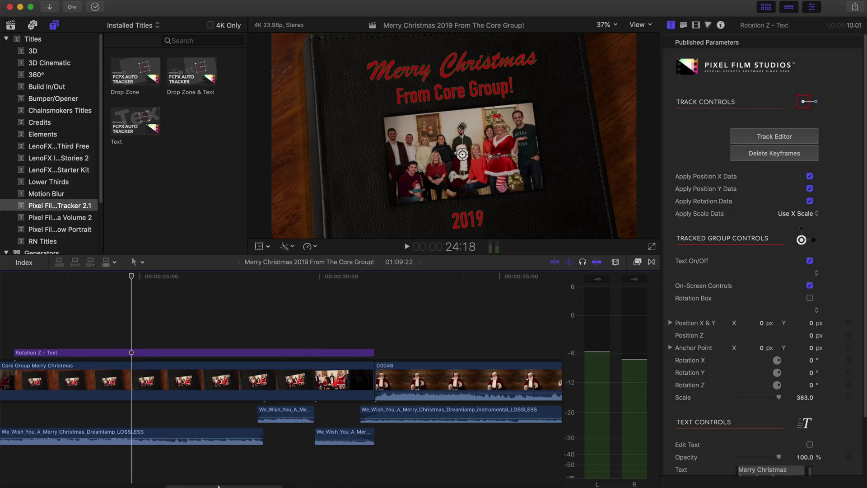
Step: Put the playhead at the start of the Core Group clip and drag in the FCPX Auto Tracker Text title
click(118, 289)
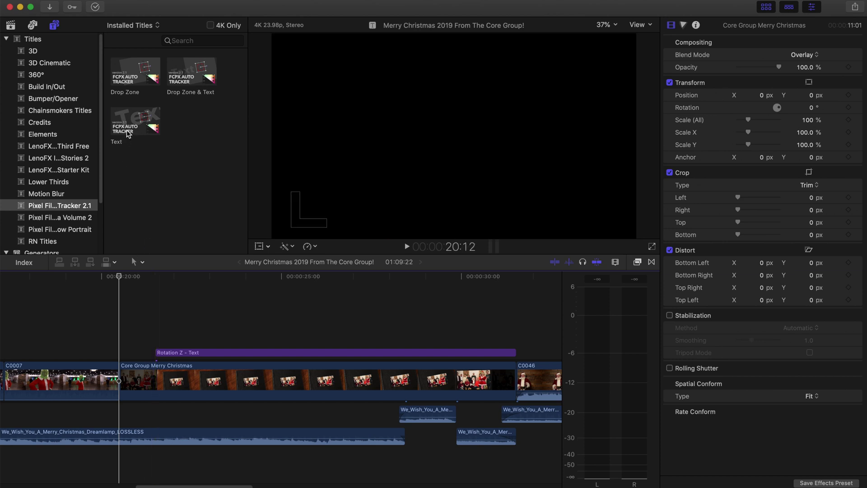
drag(126, 124, 155, 334)
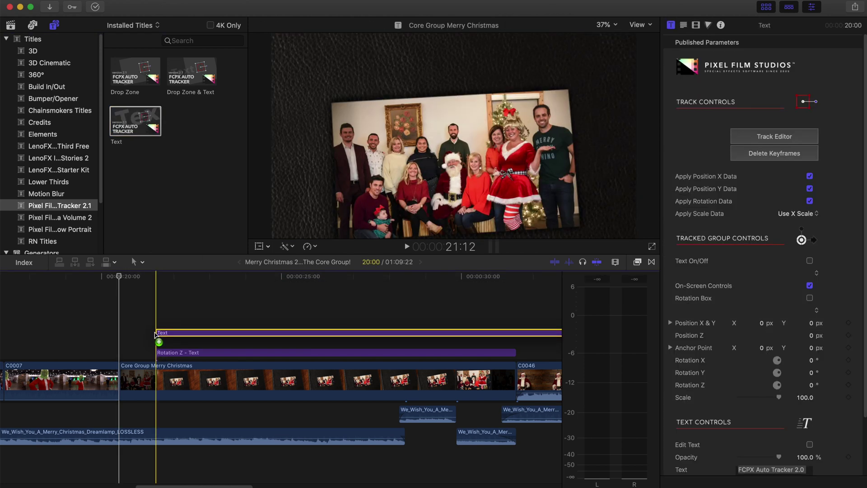
Step: Drop the Text title above the album clip and cut off its tail at the playhead
drag(155, 334, 155, 335)
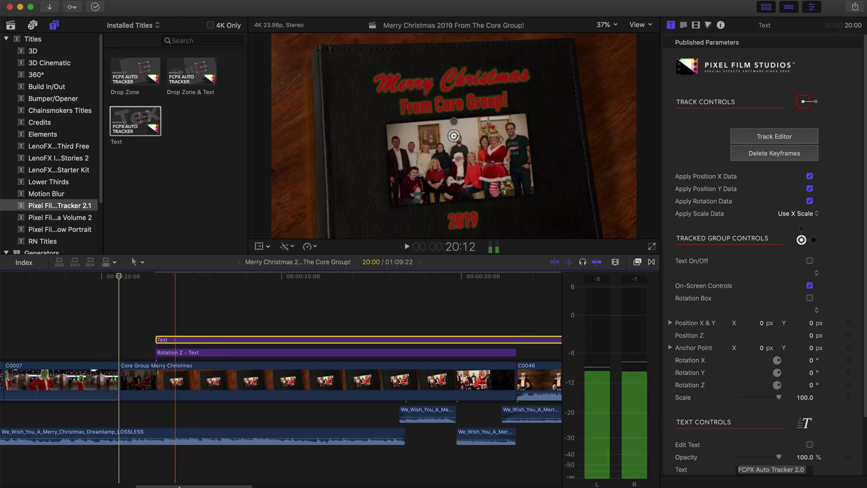
drag(183, 487, 215, 484)
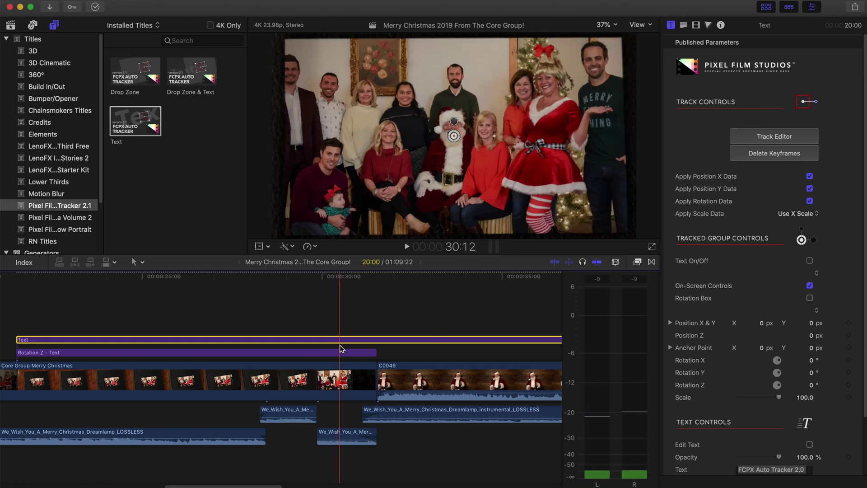
click(339, 340)
click(339, 340)
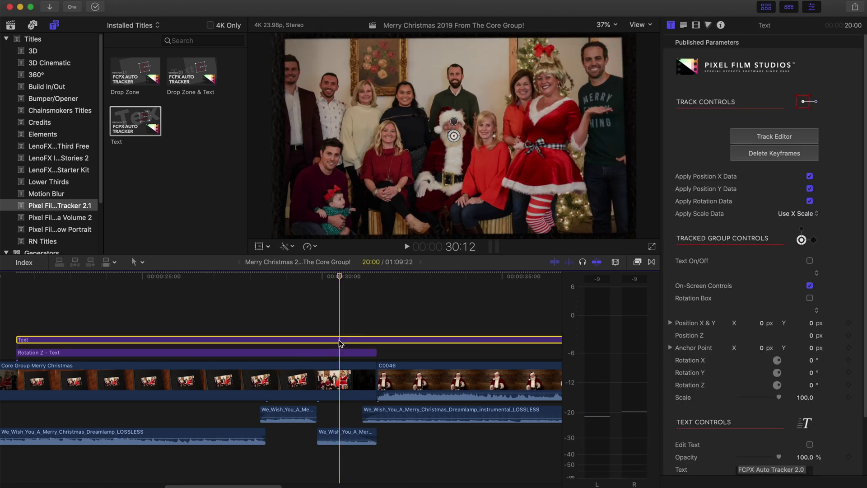
key(cmd+b)
click(364, 340)
key(Delete)
Step: Disable the old Rotation Z - Text title, leaving the new Text title selected
click(364, 352)
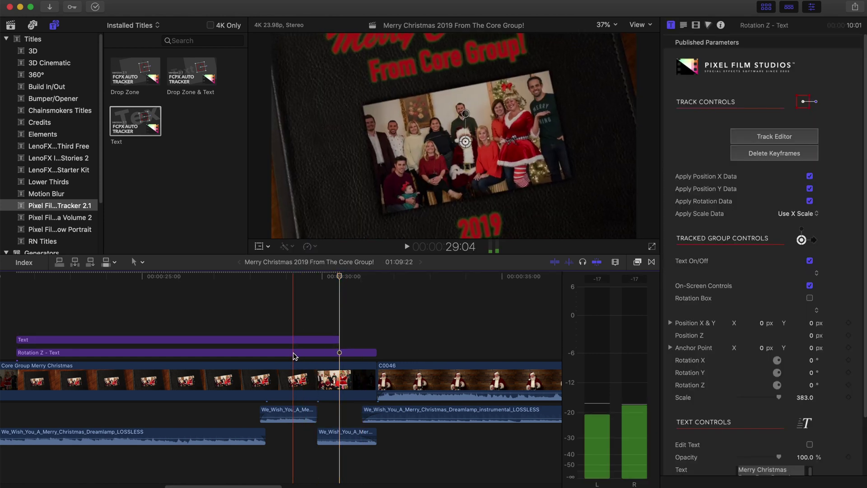
click(293, 353)
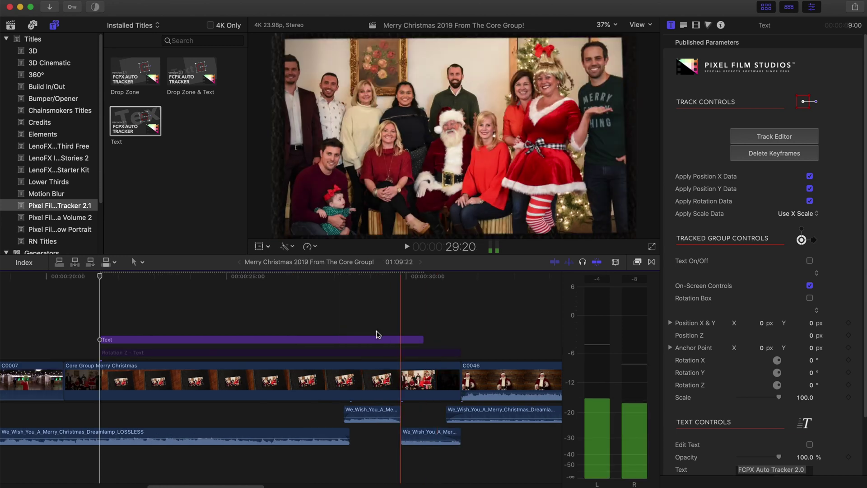
click(116, 340)
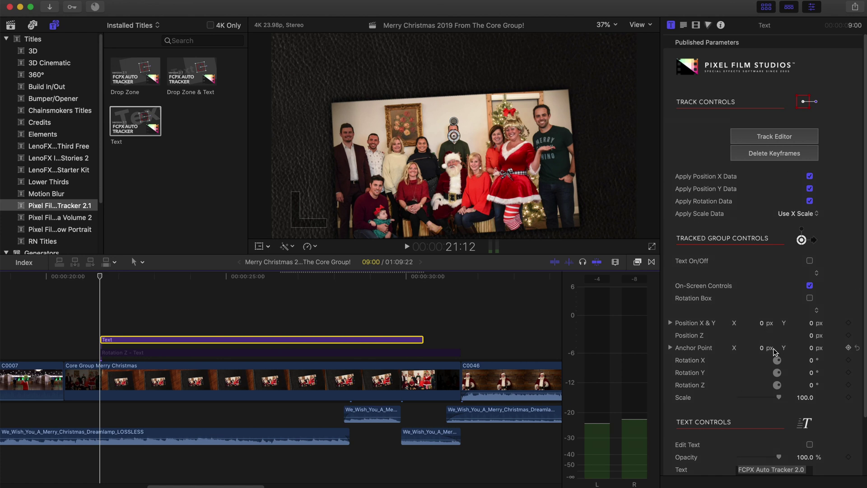
Step: Replace the 'FCPX Auto Tracker 2.0' placeholder with 'Merry Christmas From Core Group!' and 2019, then open Track Editor
scroll(765, 420, down, 3)
click(761, 412)
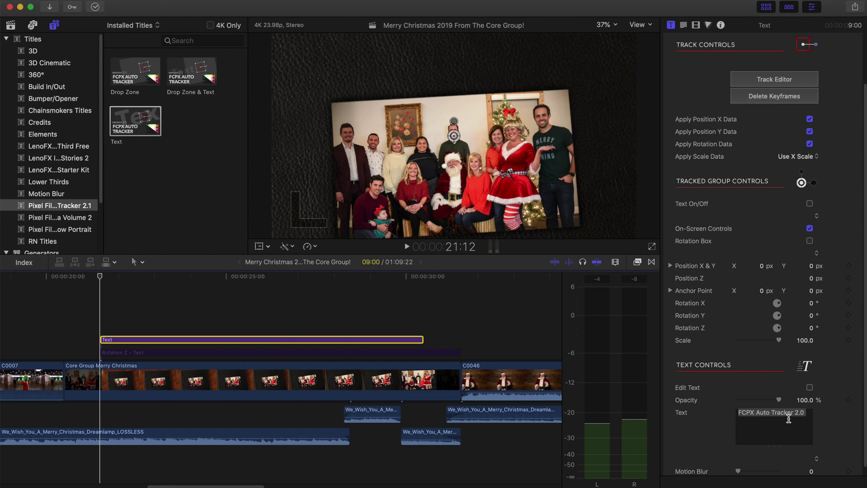
drag(811, 418, 722, 411)
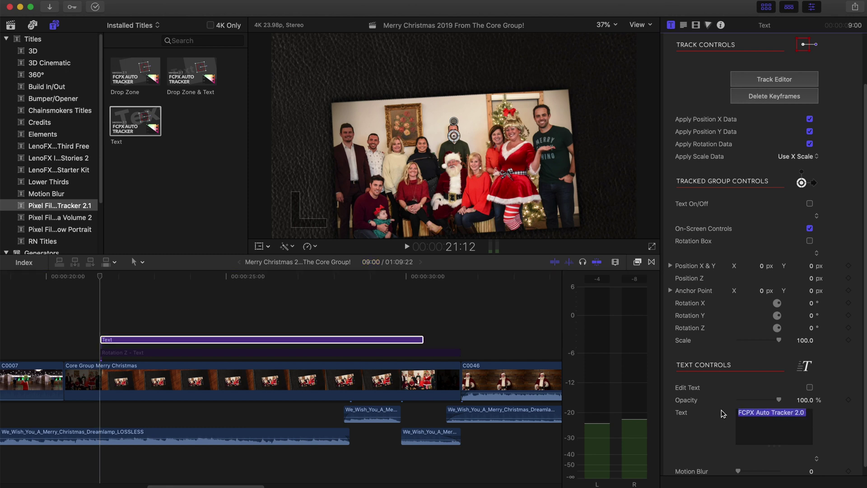
key(super+v)
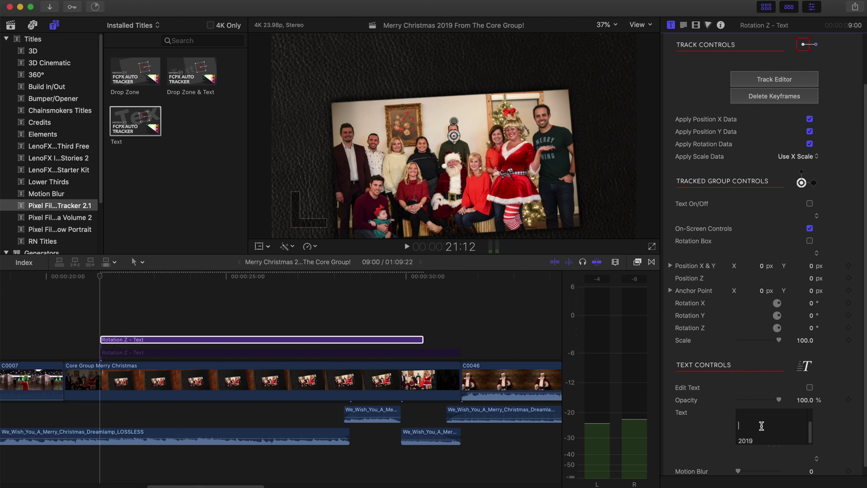
drag(814, 442, 815, 415)
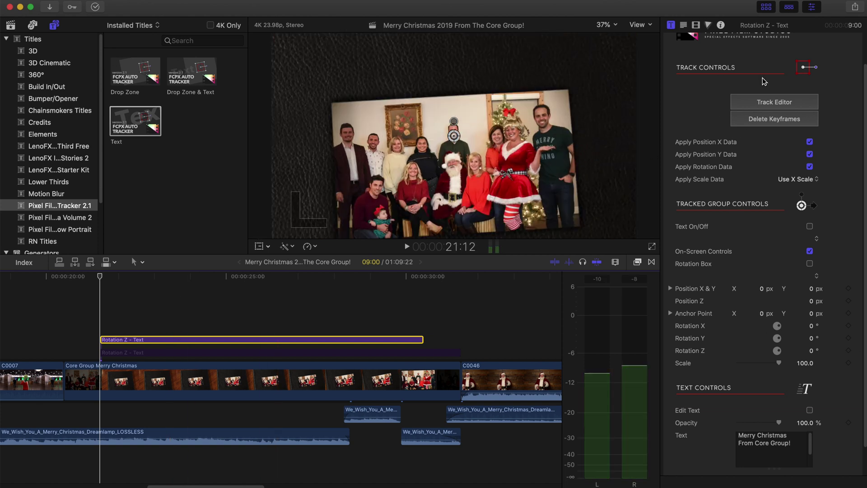
click(774, 103)
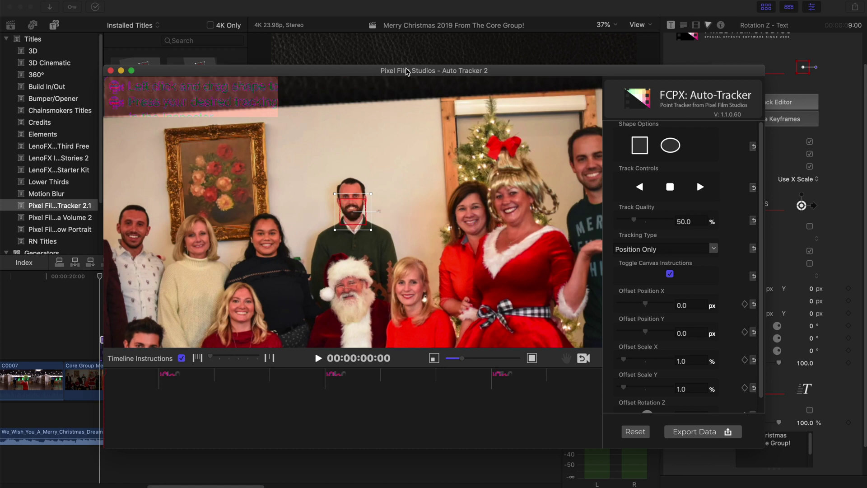
Step: Move the Auto Tracker 2 window up and to the left
drag(408, 73, 396, 32)
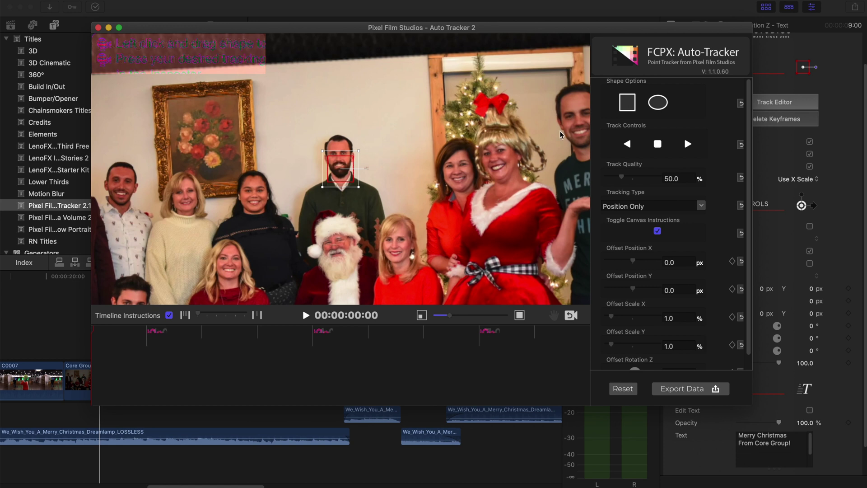
click(656, 105)
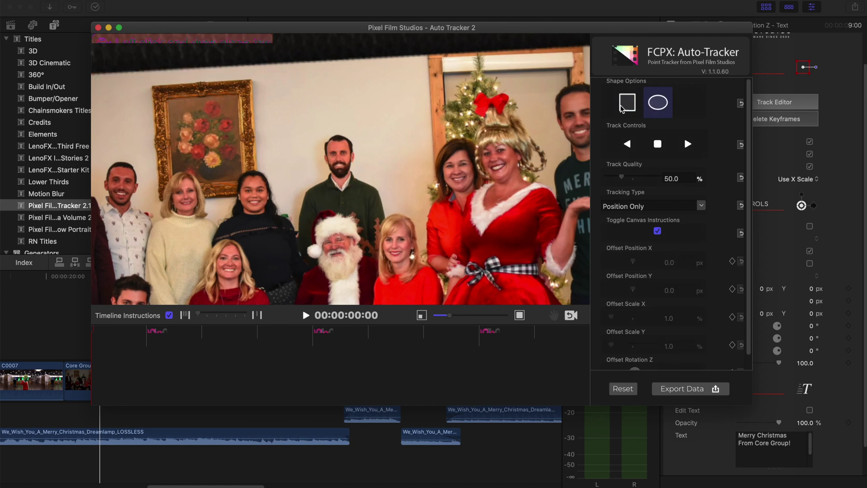
drag(305, 147, 383, 194)
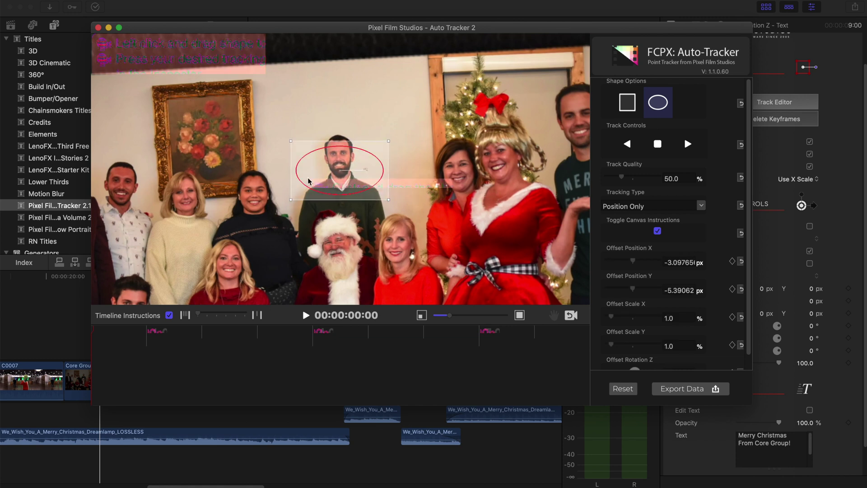
drag(308, 181, 311, 166)
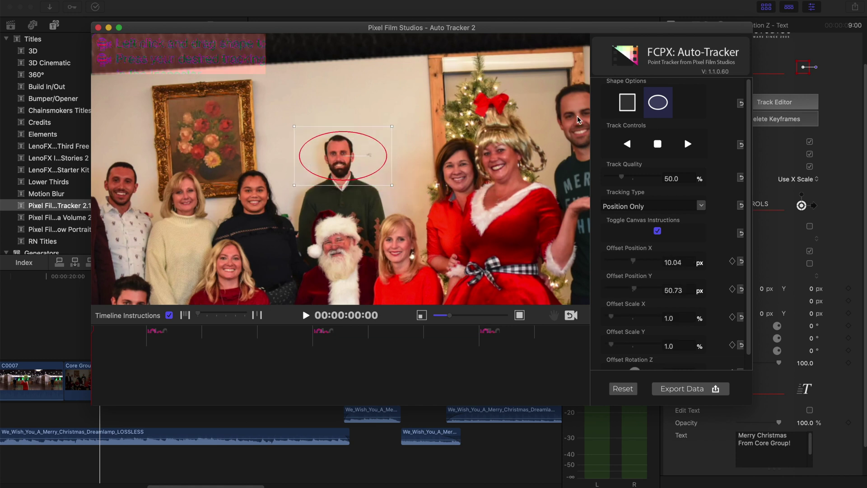
click(627, 103)
drag(315, 132, 355, 191)
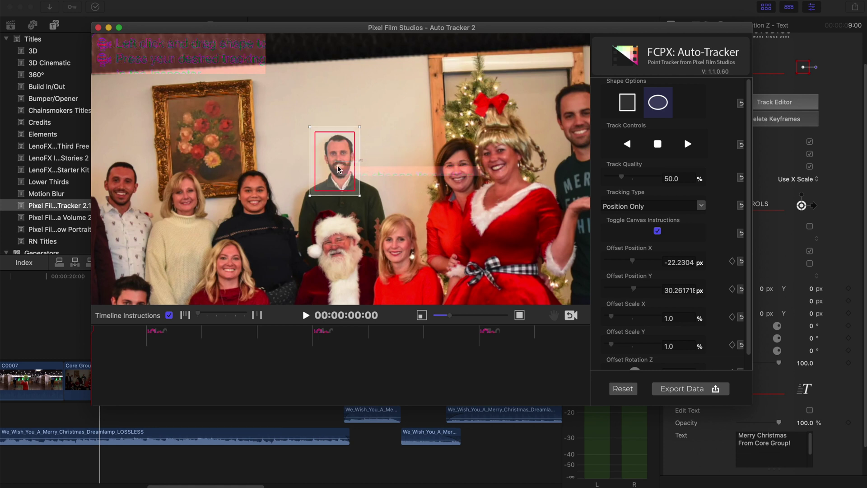
click(658, 103)
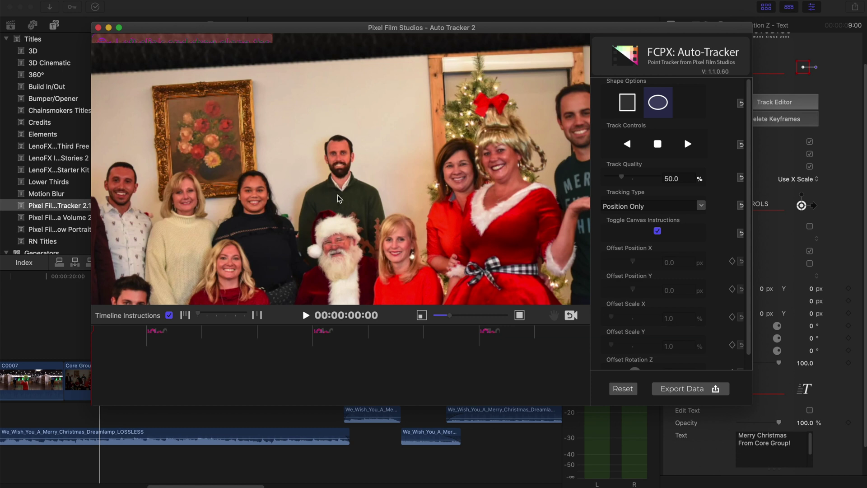
click(114, 334)
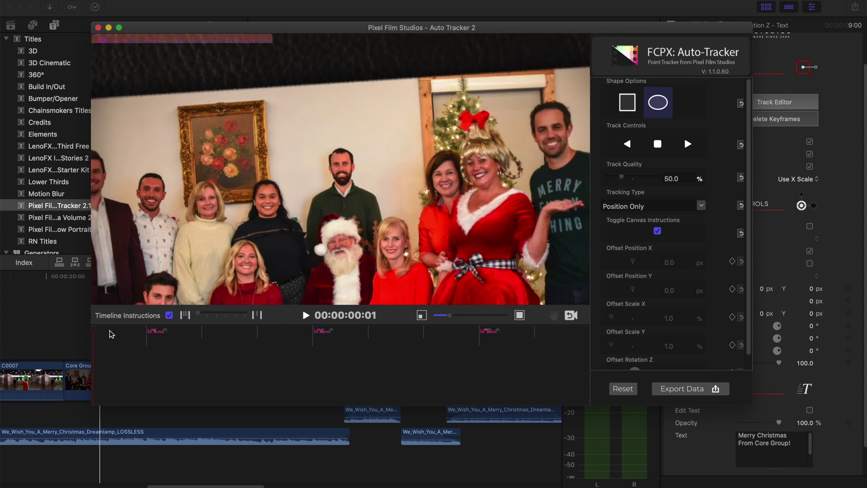
drag(121, 334, 65, 333)
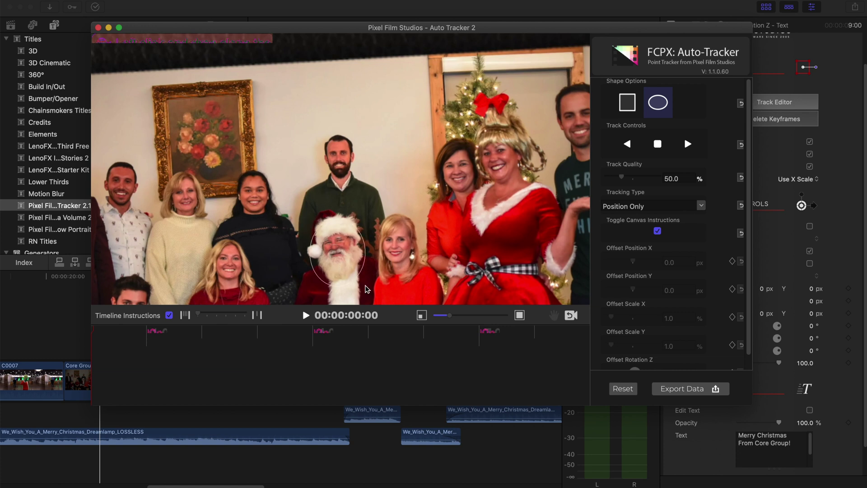
Step: Place the tracking ellipse on Santa and stretch it taller around his face
drag(344, 263, 314, 253)
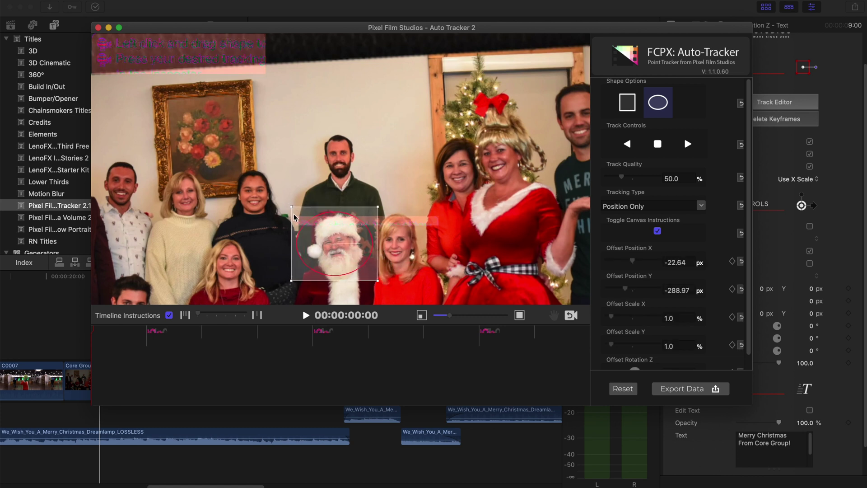
drag(291, 207, 288, 203)
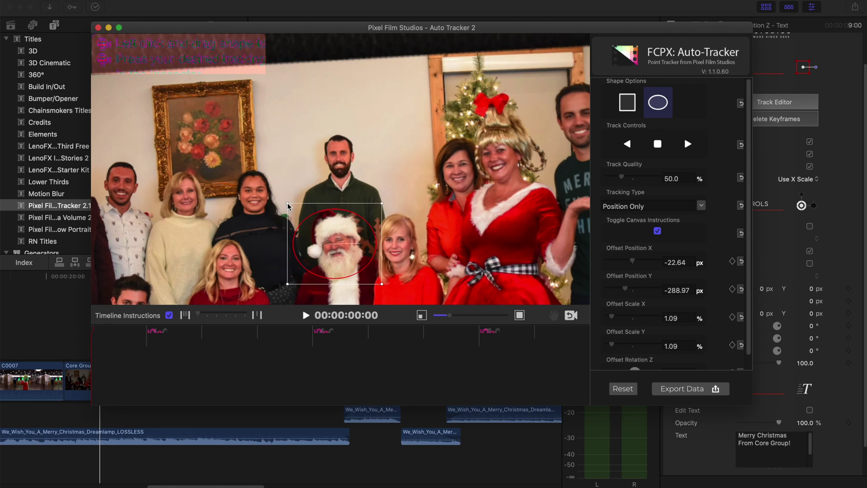
drag(354, 244, 360, 262)
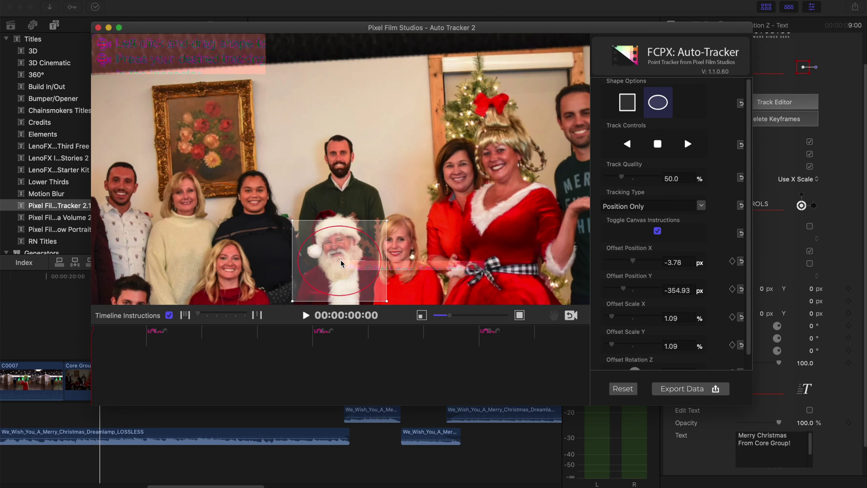
drag(293, 222, 281, 193)
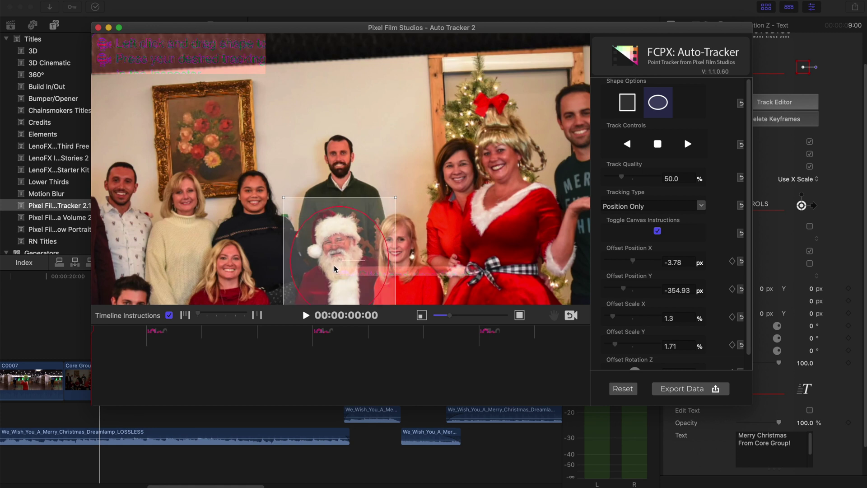
drag(331, 261, 330, 264)
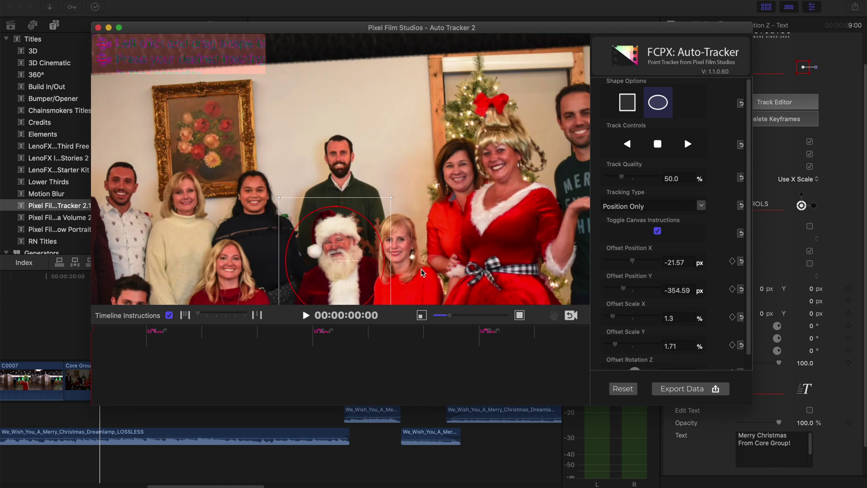
Step: Refit the ellipse tightly on Santa's face: offset -12.31 / -354.98 px, scale 0.9 / 1.46
drag(354, 258, 432, 256)
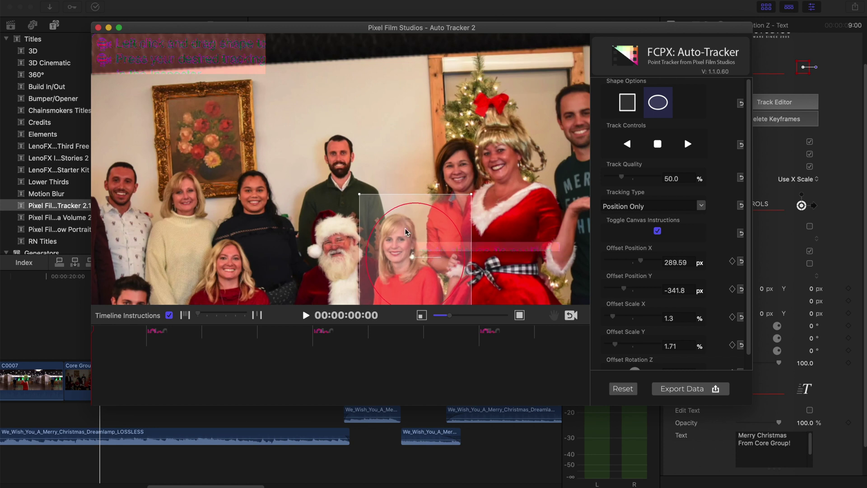
drag(360, 194, 413, 260)
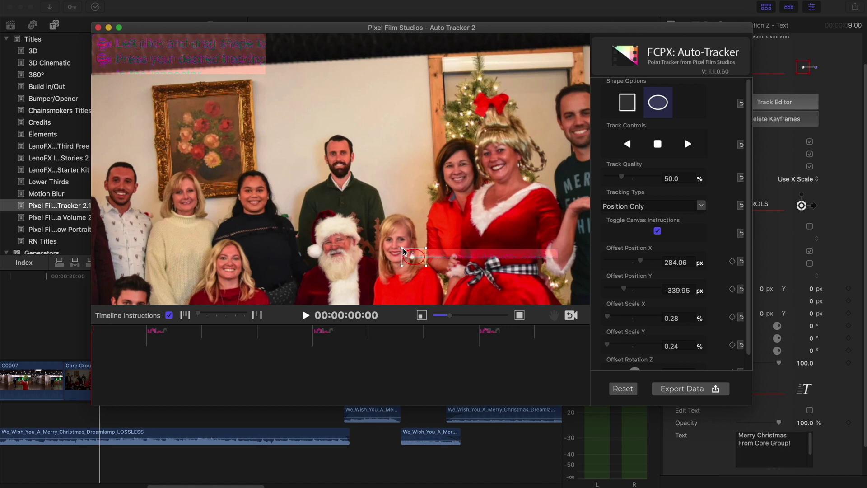
drag(401, 249, 335, 265)
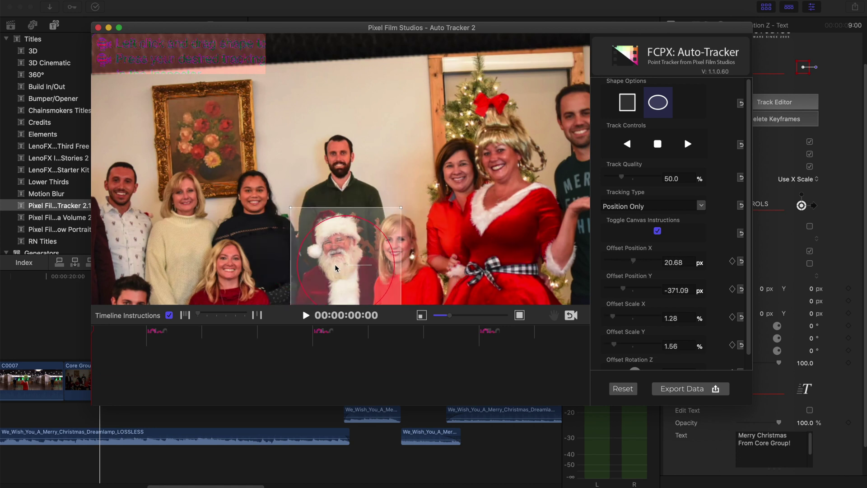
mouse_move(291, 208)
mouse_down()
mouse_move(306, 224)
mouse_move(300, 211)
mouse_up()
drag(335, 259, 327, 256)
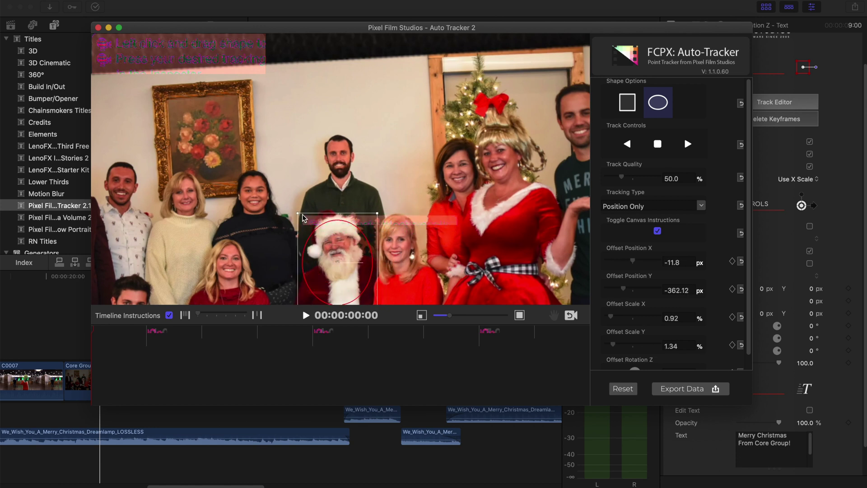
drag(300, 219, 299, 209)
drag(324, 278, 325, 266)
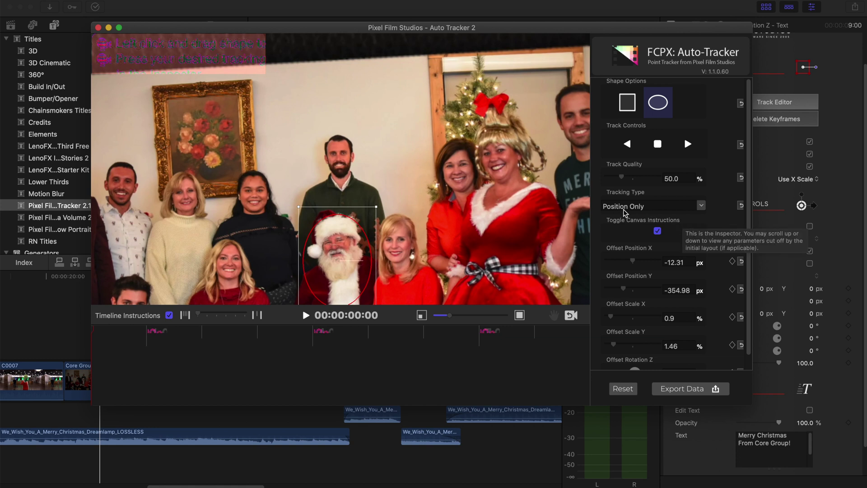
Step: Set Tracking Type to Position + Scale + Rotation and Track Quality to 100%
click(701, 206)
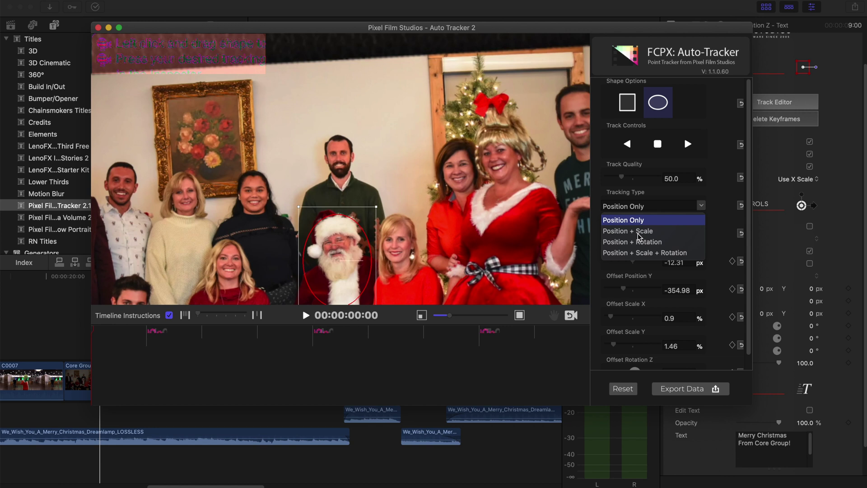
click(629, 256)
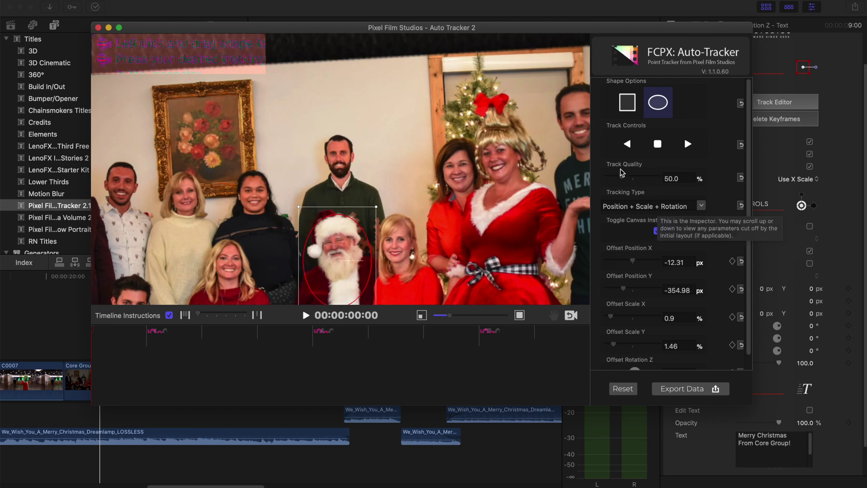
drag(622, 177, 687, 179)
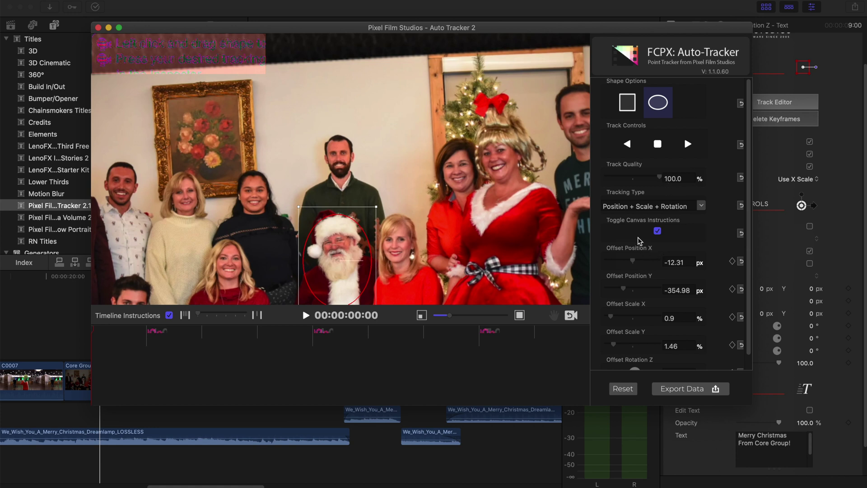
scroll(639, 240, down, 1)
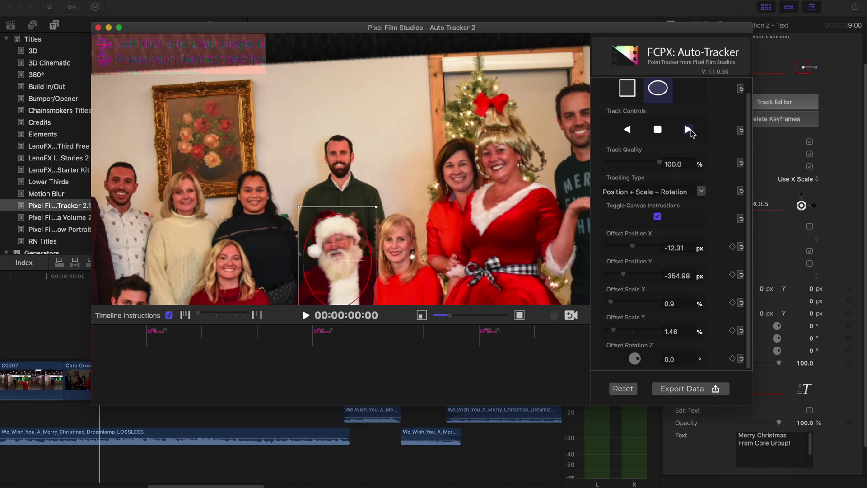
Step: Track Santa's face forward to 00:00:09:00, scrub to review the track, and export the data
click(688, 130)
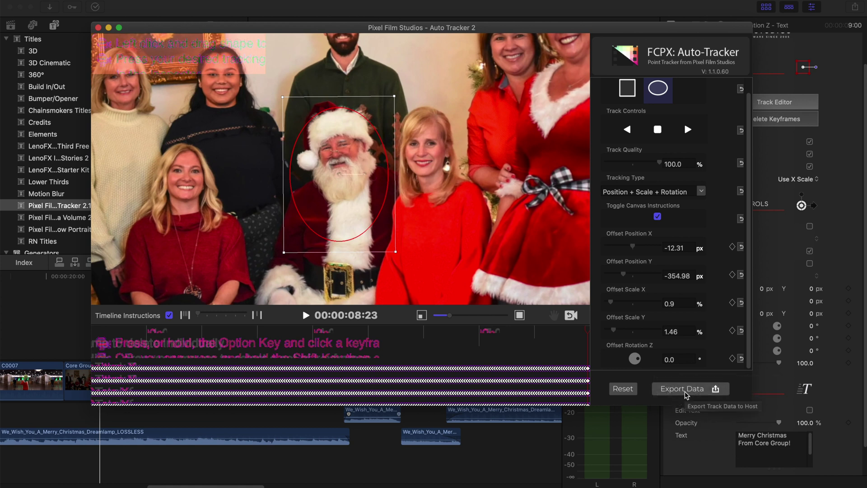
click(388, 370)
drag(389, 371, 463, 370)
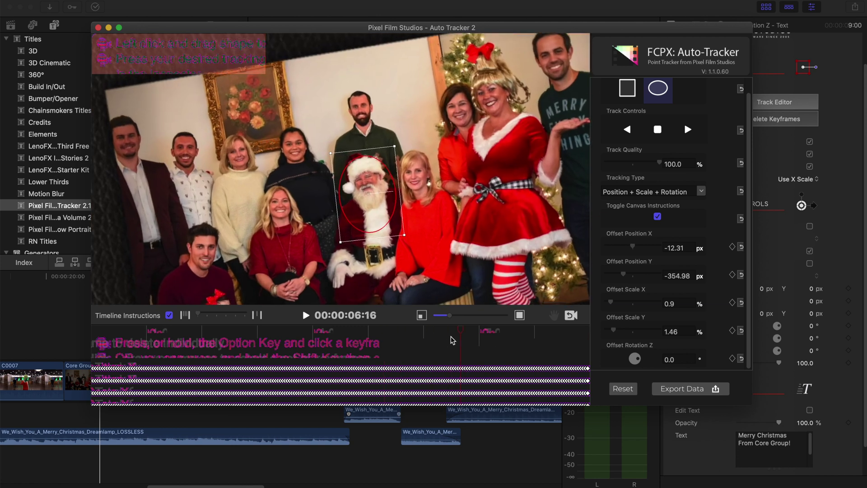
drag(462, 333, 593, 341)
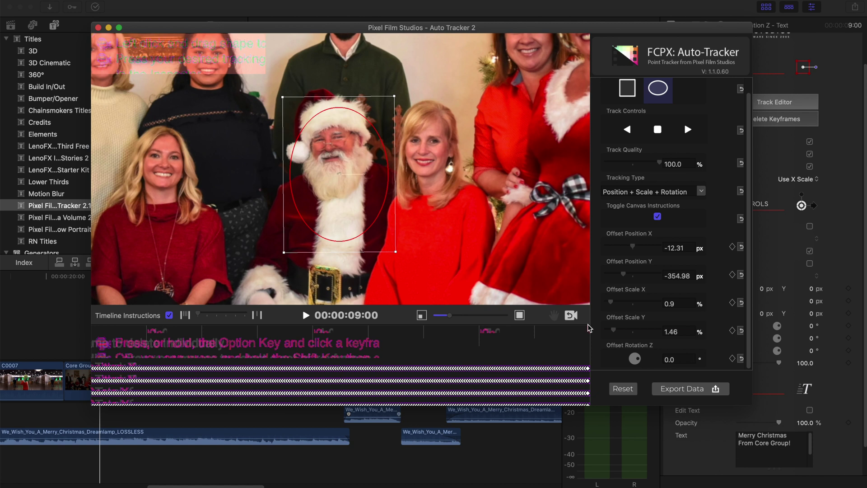
click(691, 393)
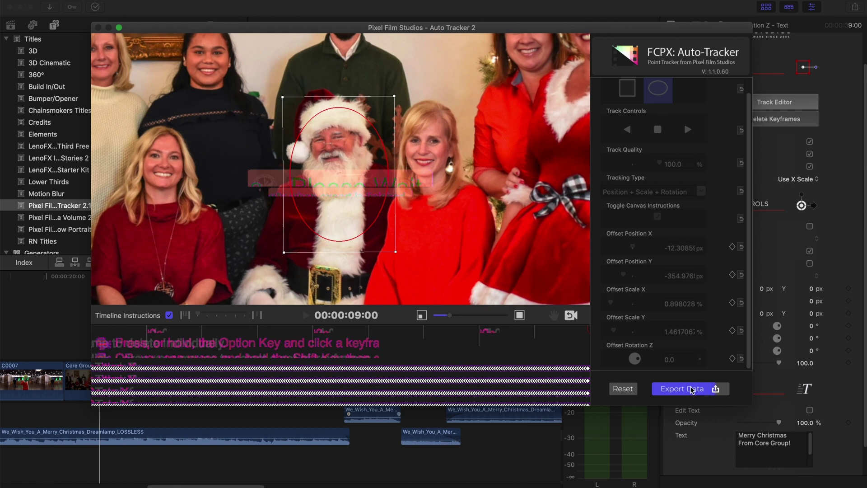
Step: Back in the edit, set the tracked title's scale to 635.3 and turn on its red greeting text
click(690, 389)
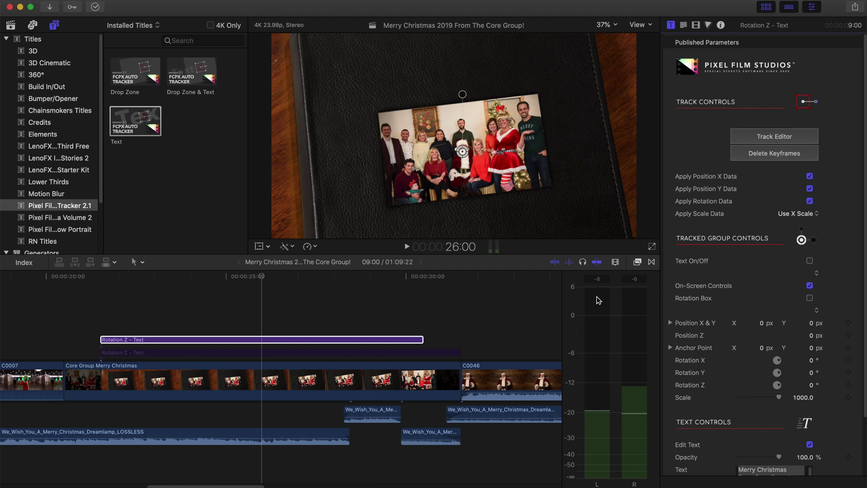
drag(463, 96, 462, 111)
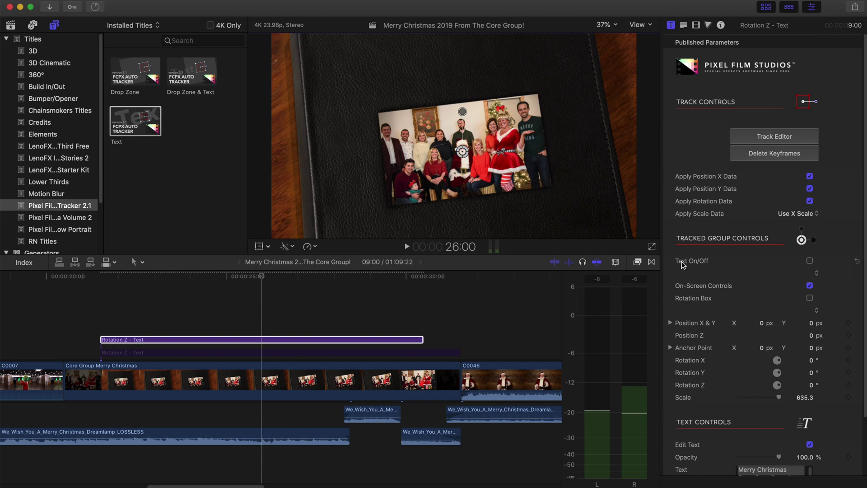
click(809, 261)
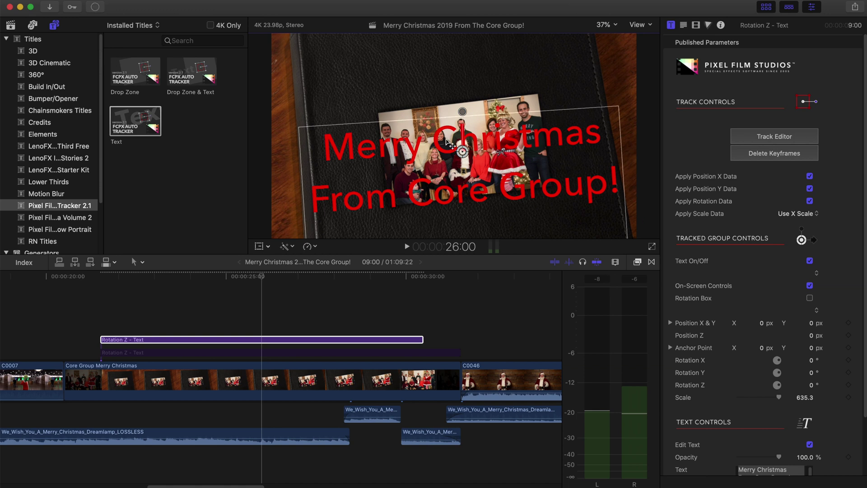
Step: Restyle the greeting as bold condensed red 19 pt with outline, nudged to -0.48 / -0.27 px
double_click(417, 146)
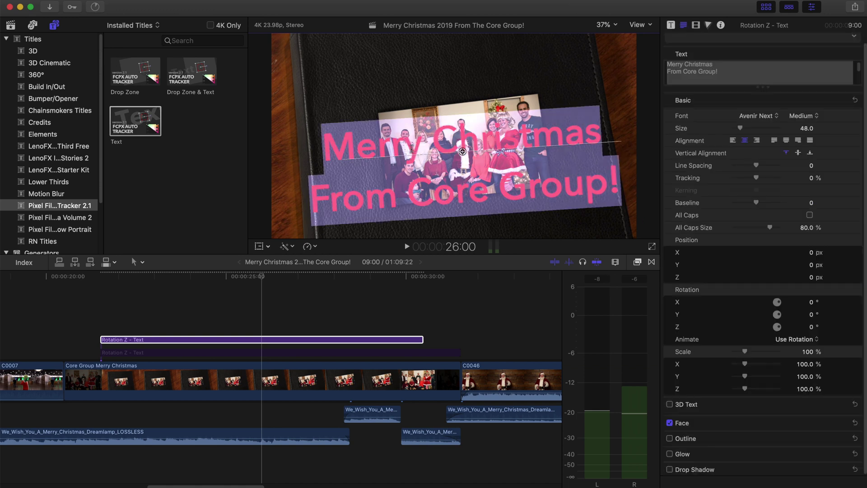
key(super+a)
key(Escape)
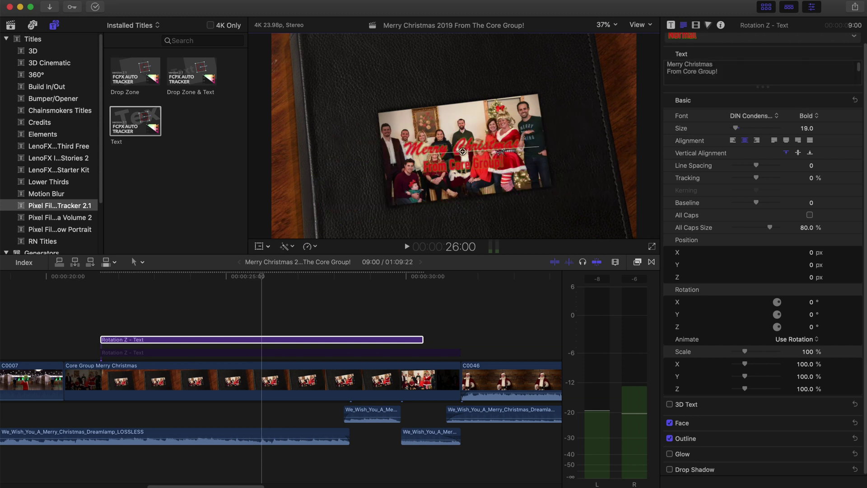
drag(467, 158, 467, 158)
click(670, 25)
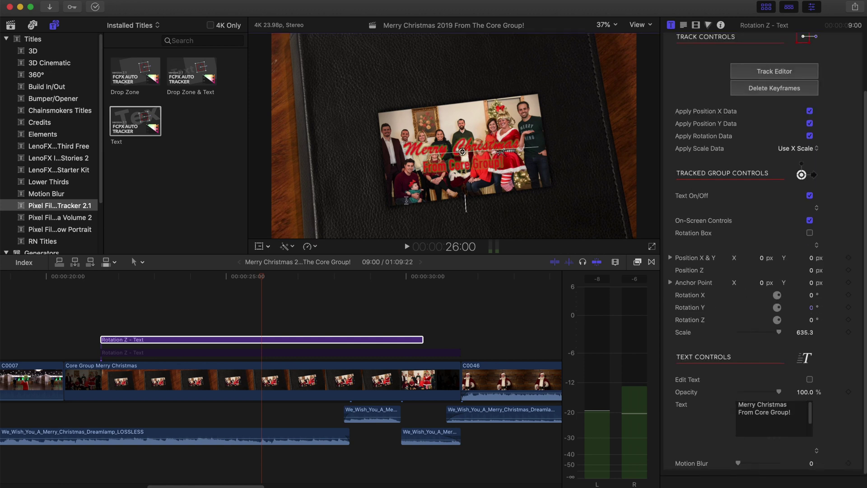
click(408, 245)
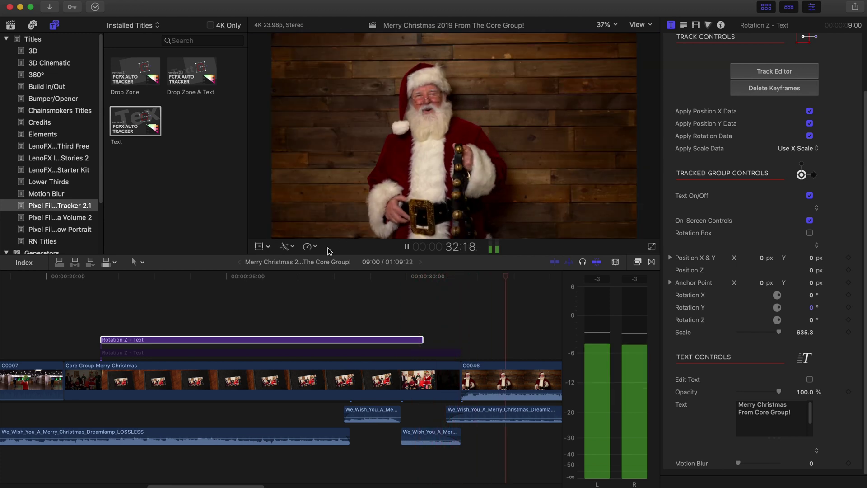
key(space)
click(119, 290)
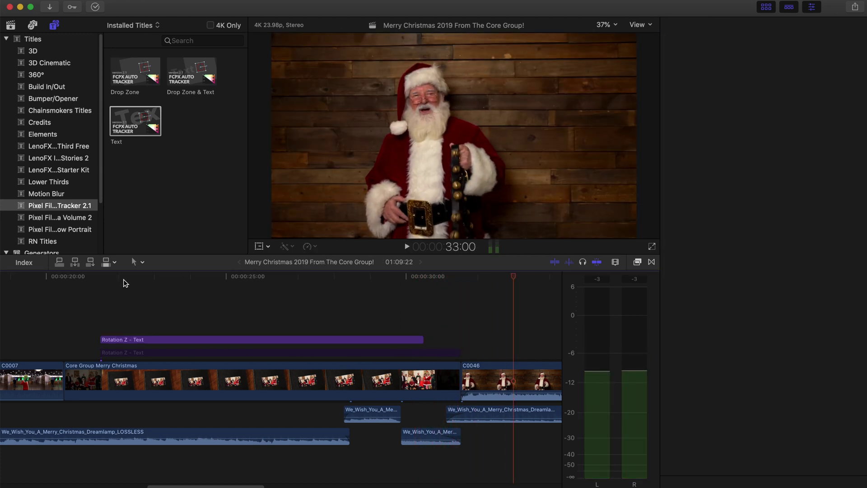
click(116, 339)
click(101, 339)
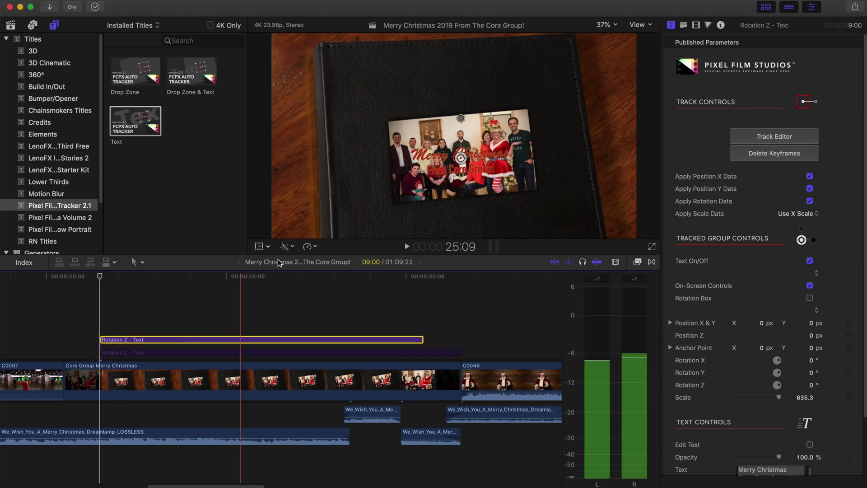
Step: Scale the title to 1000 and raise the greeting above the photo to -1.6 / 93.11 px
mouse_move(456, 134)
mouse_down()
mouse_move(452, 112)
mouse_move(453, 128)
mouse_up()
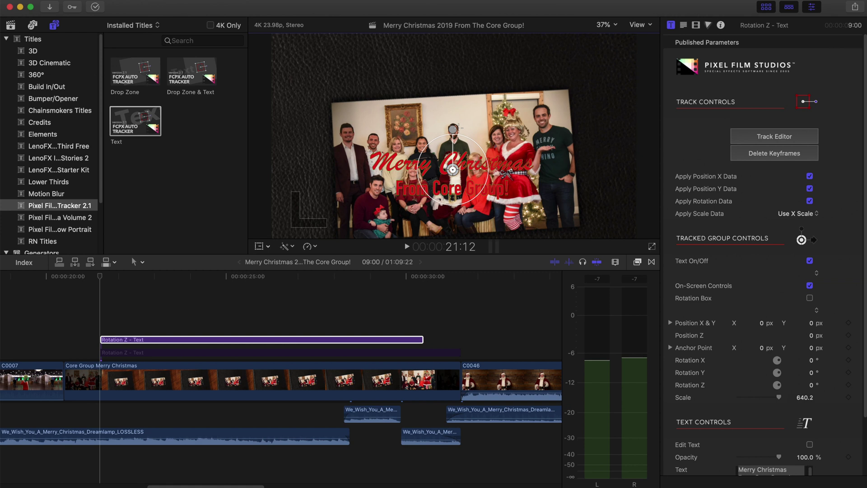
click(457, 129)
drag(422, 161, 421, 59)
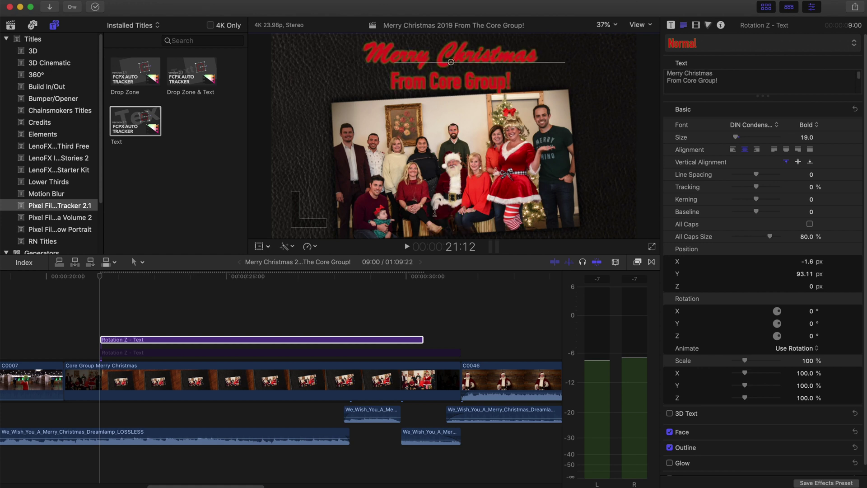
drag(101, 281, 252, 301)
Step: Select the greeting title, nudge its position slightly, and try then undo a backward 3-D tilt
click(454, 222)
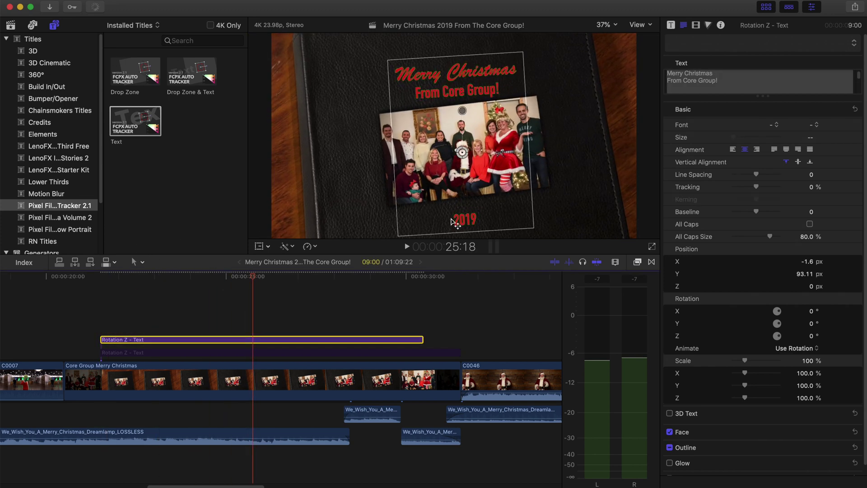
drag(456, 221, 457, 221)
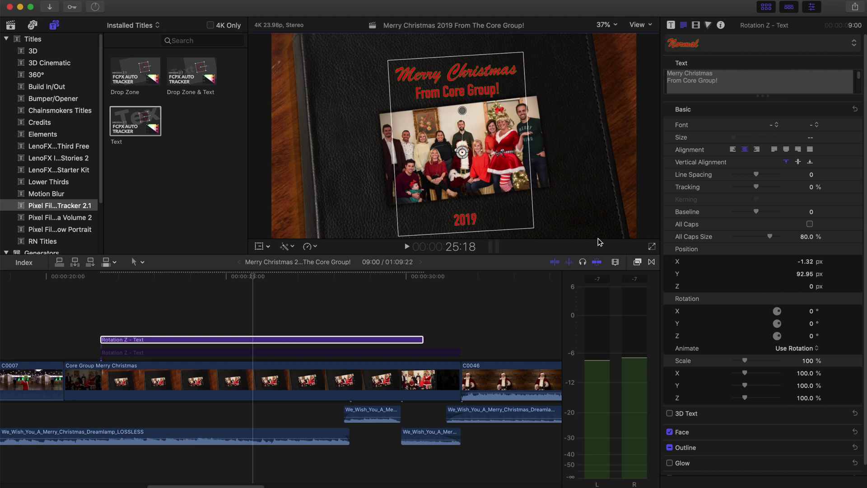
drag(777, 310, 780, 338)
key(super+z)
Step: Settle the title's Z rotation at 2.5° after trying 2°–5°, then deselect and play back the sequence
click(807, 336)
text(2)
key(Return)
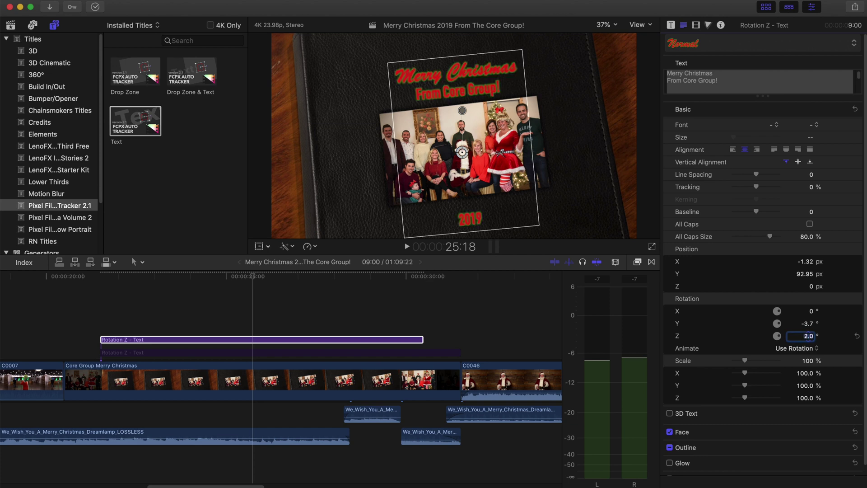
text(5)
key(Return)
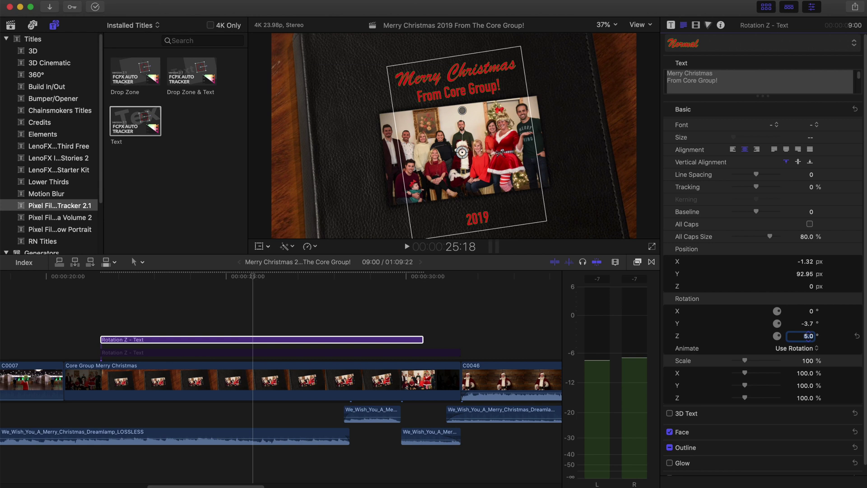
key(Return)
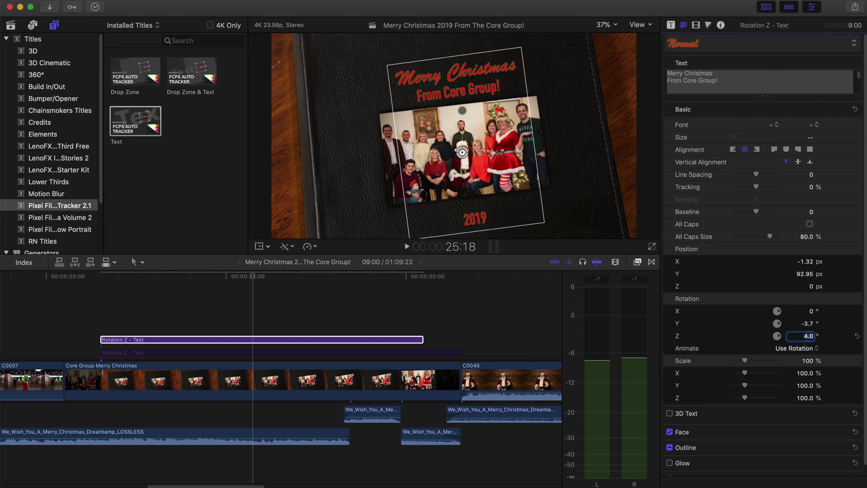
key(Return)
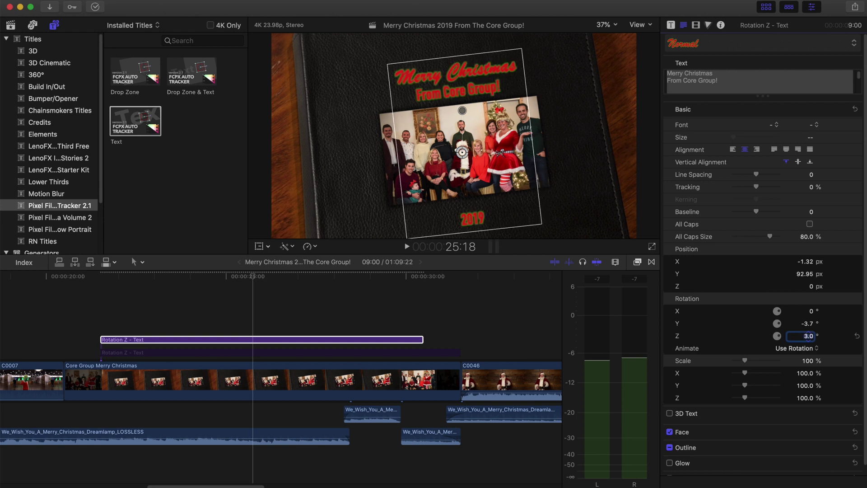
text(2.5)
key(Return)
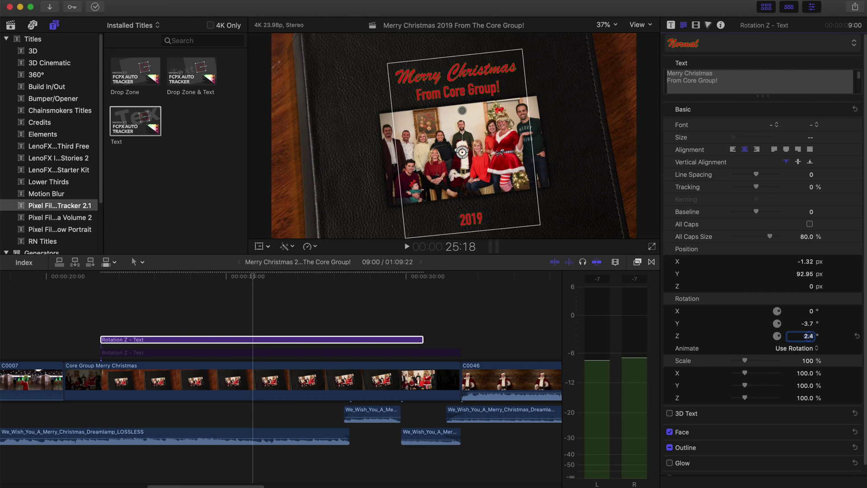
click(53, 290)
key(space)
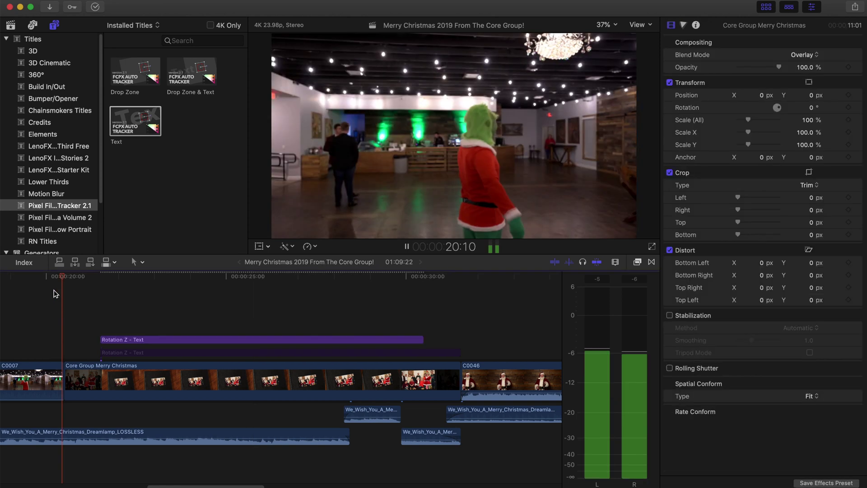